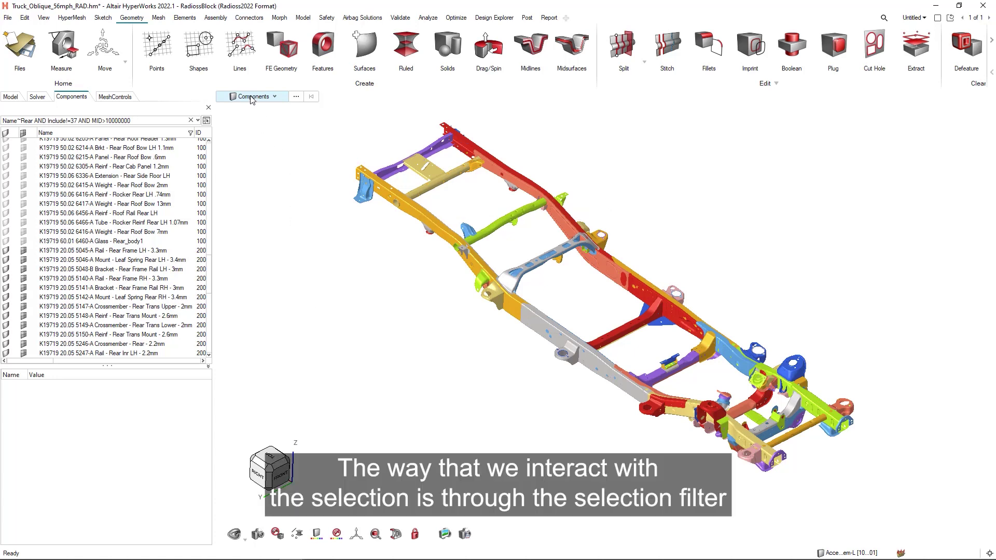
- Select the frame-rail bracket and red rear bracket as components and isolate them
click(278, 99)
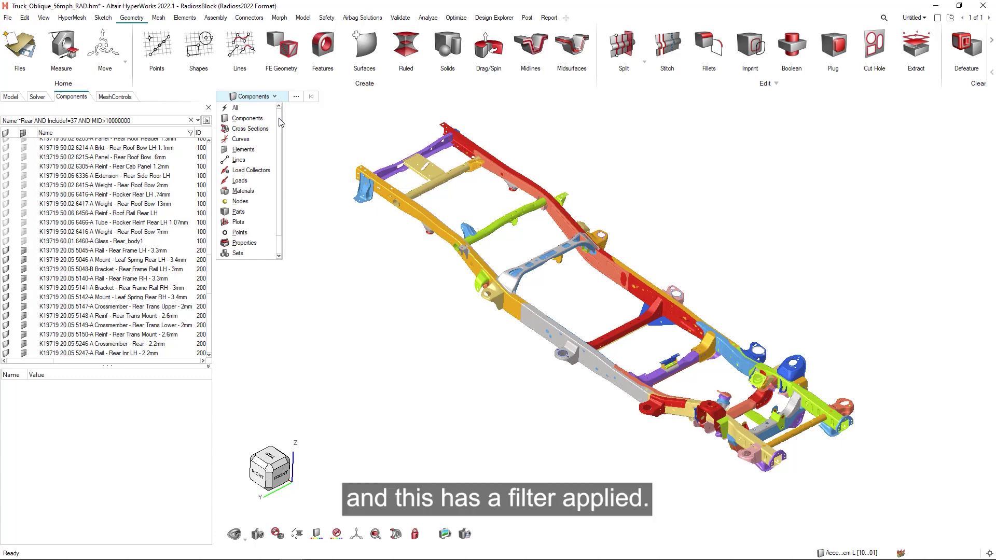
scroll(280, 124, down, 2)
scroll(279, 155, up, 2)
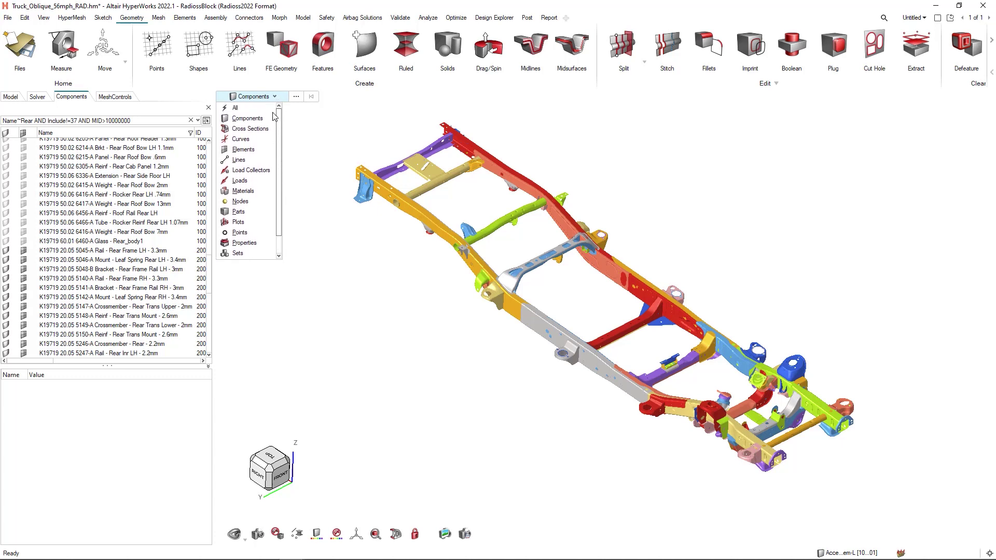
click(243, 121)
ctrl+drag(494, 313, 615, 319)
scroll(592, 315, up, 8)
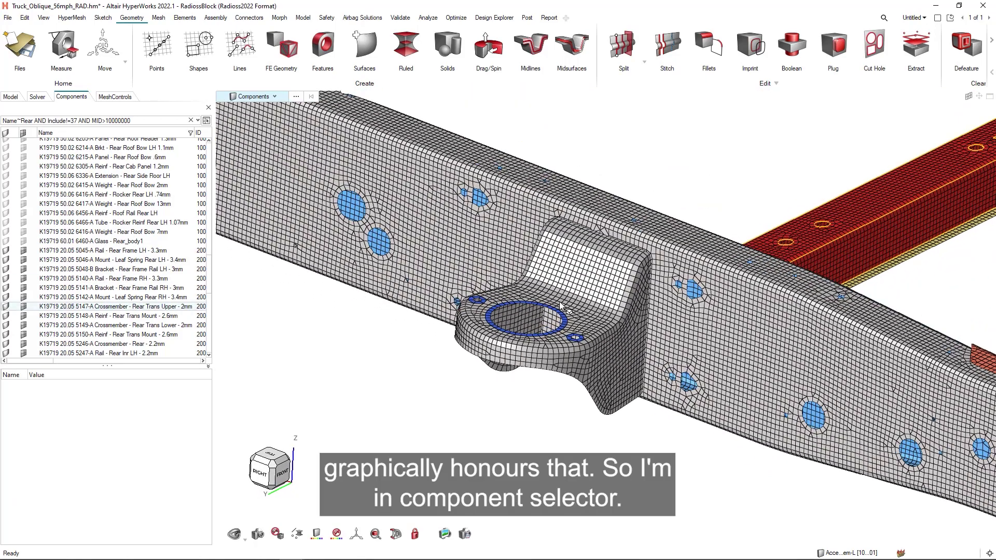
click(545, 286)
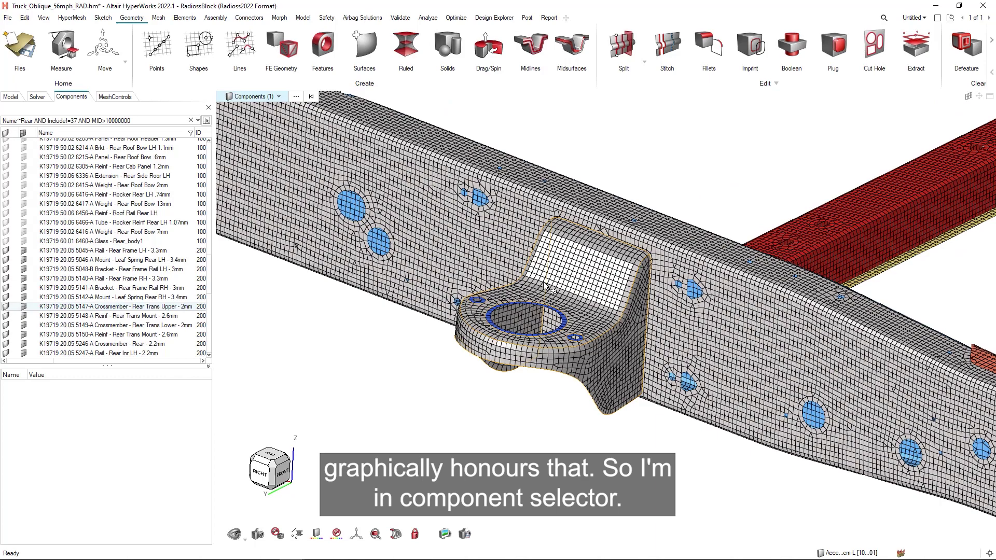
scroll(545, 286, down, 3)
scroll(568, 327, down, 4)
scroll(592, 366, down, 1)
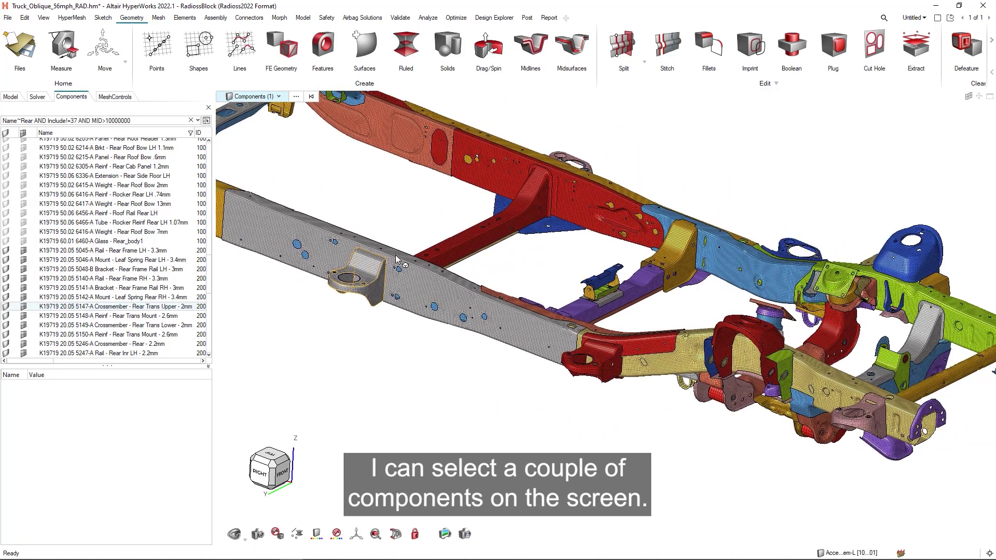
click(596, 376)
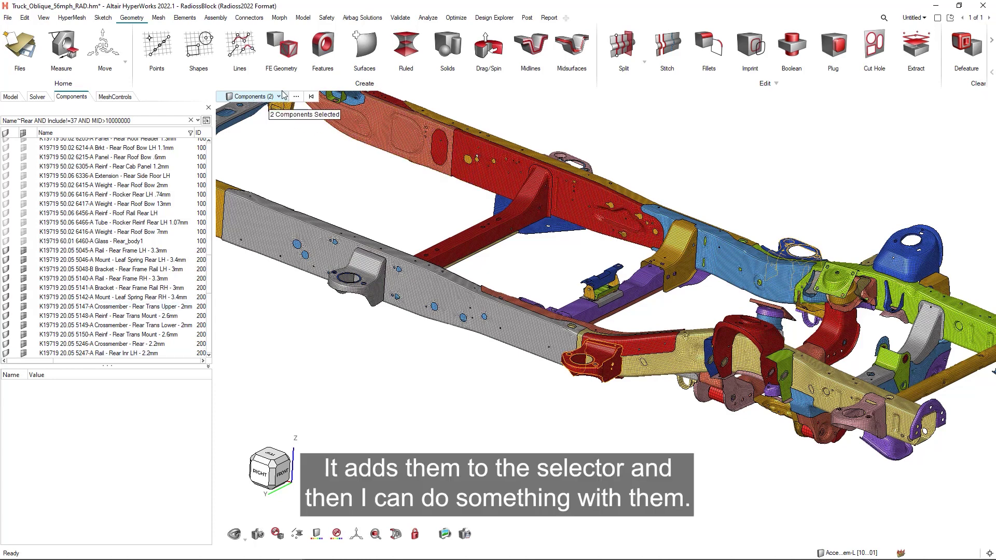
right_click(641, 151)
click(667, 221)
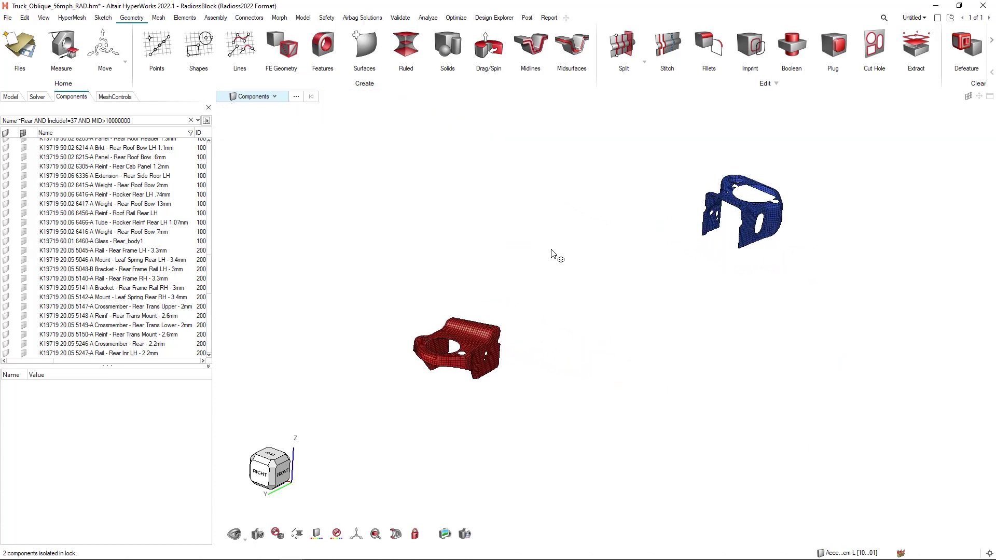
scroll(547, 250, up, 2)
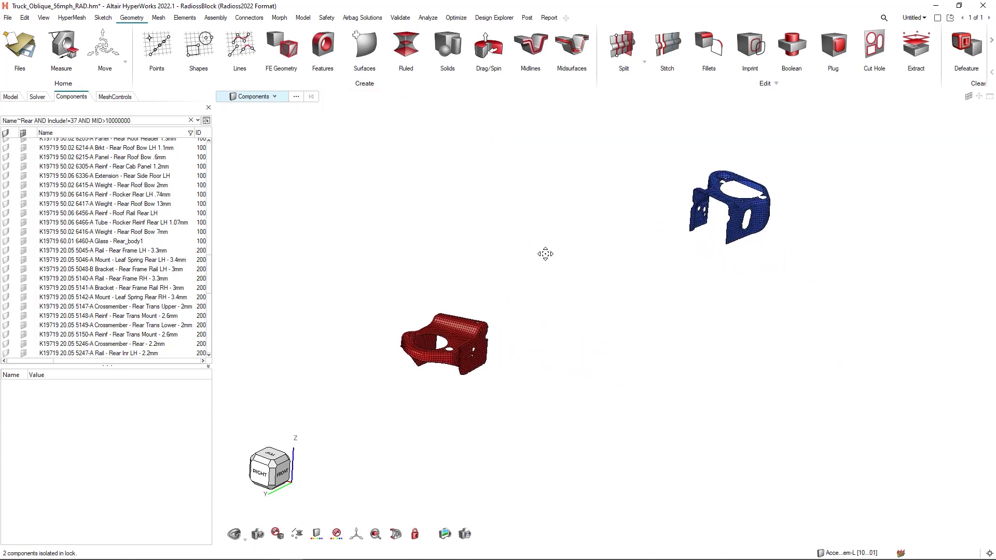
- Change the entity selector from Components to Elements
click(273, 97)
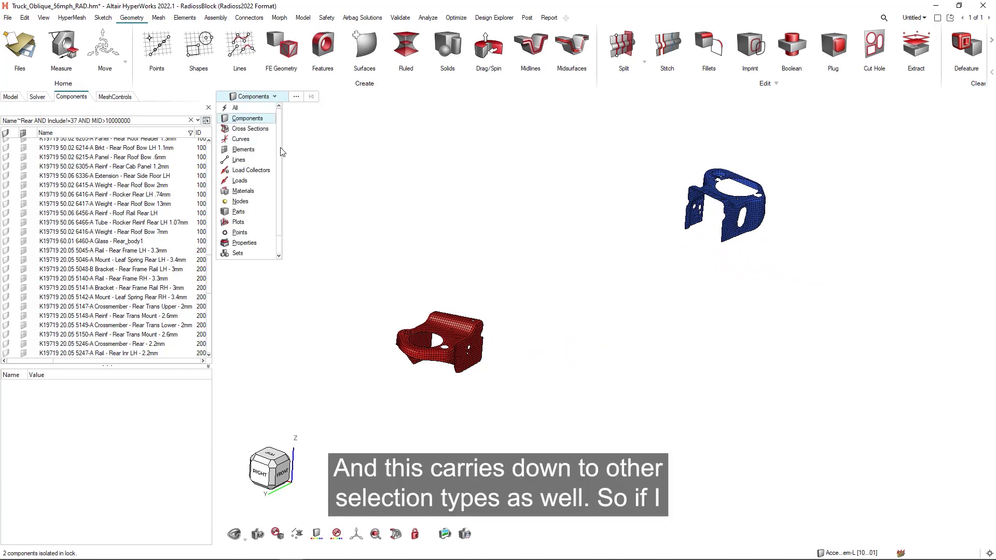
scroll(282, 168, down, 1)
scroll(281, 187, down, 1)
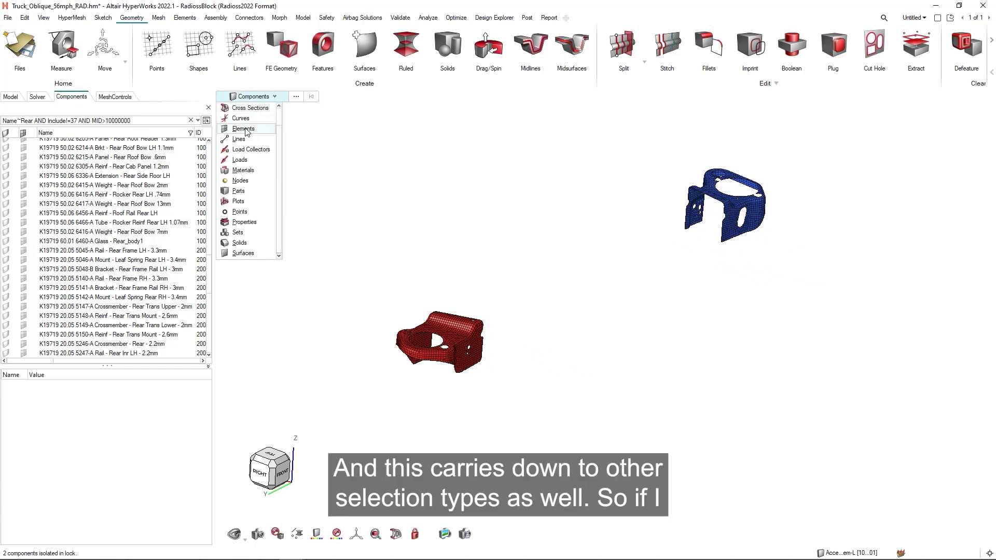
click(244, 128)
scroll(438, 289, up, 2)
scroll(479, 298, up, 3)
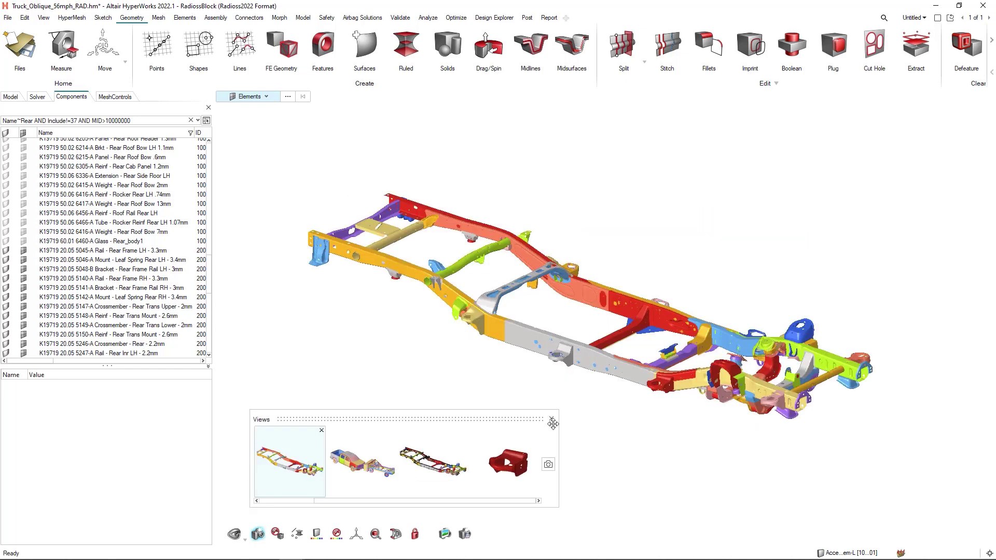
- Select the purple bracket's material, then convert it to its 73 components
middle_drag(638, 222, 645, 218)
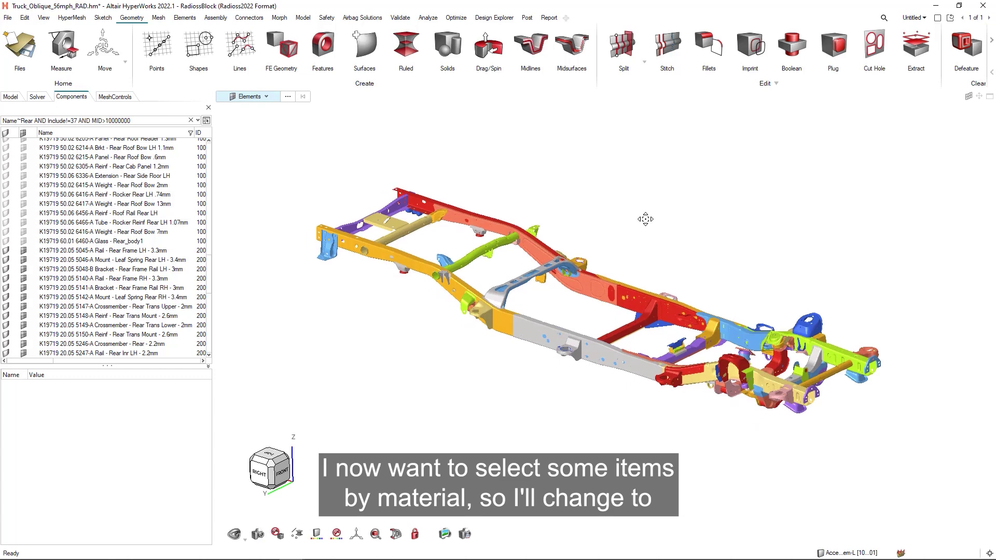
click(253, 97)
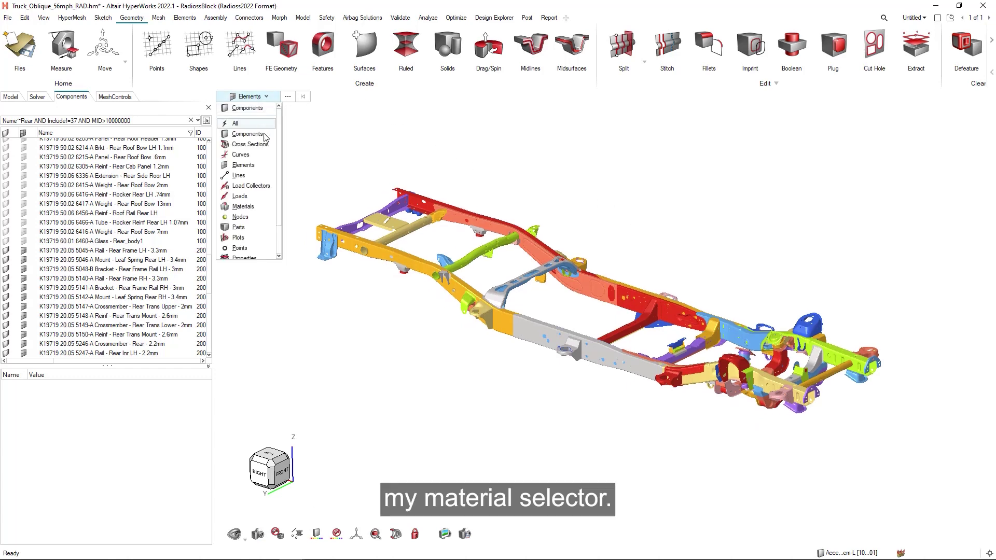
click(244, 206)
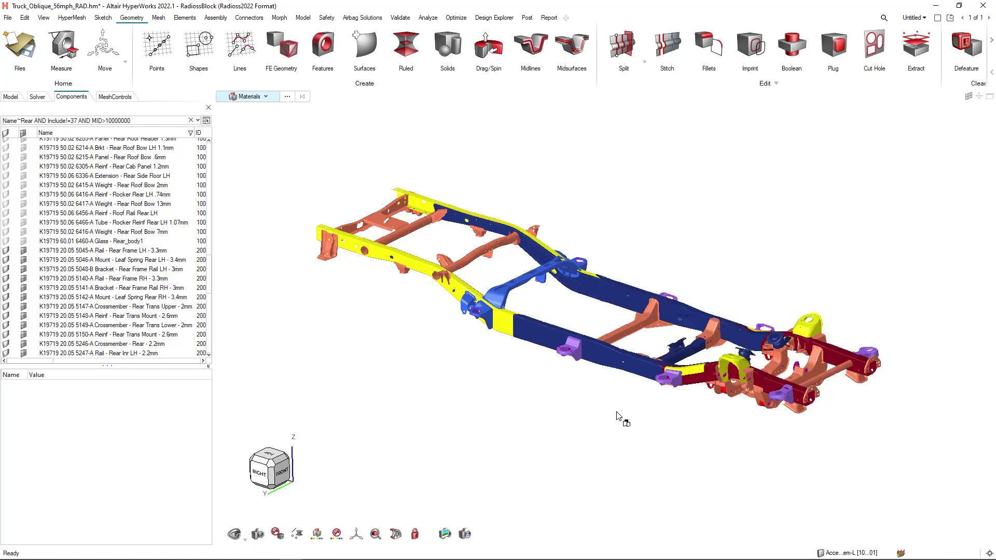
mouse_move(571, 346)
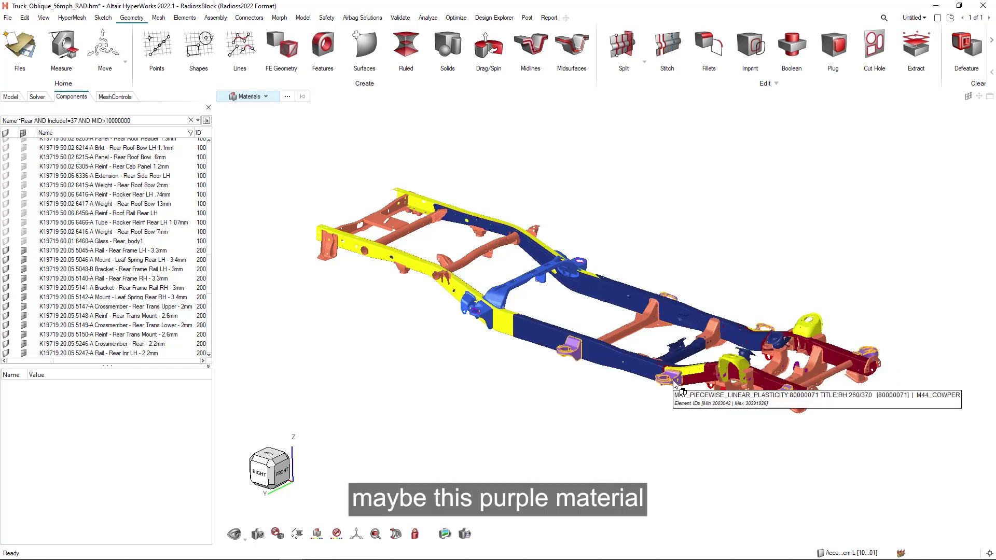
click(577, 354)
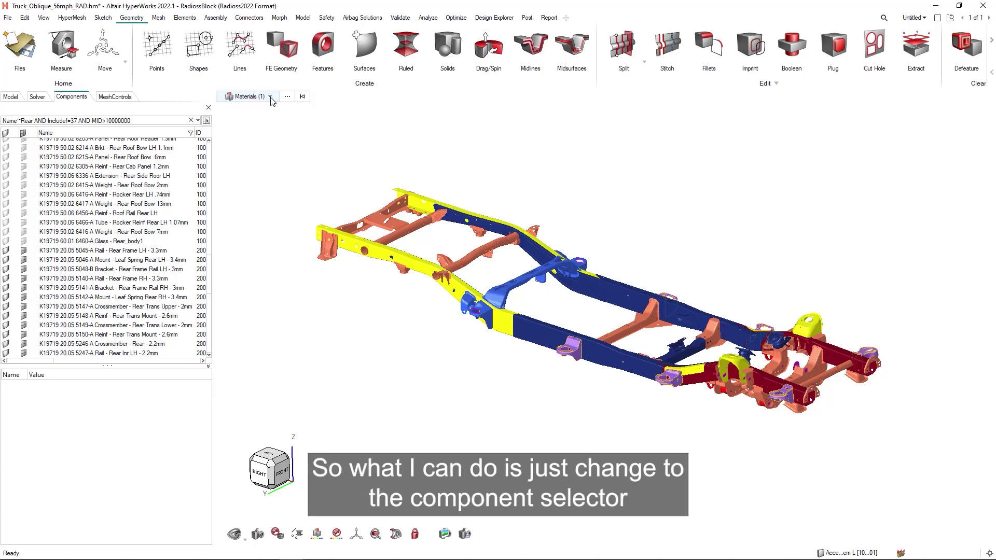
click(270, 98)
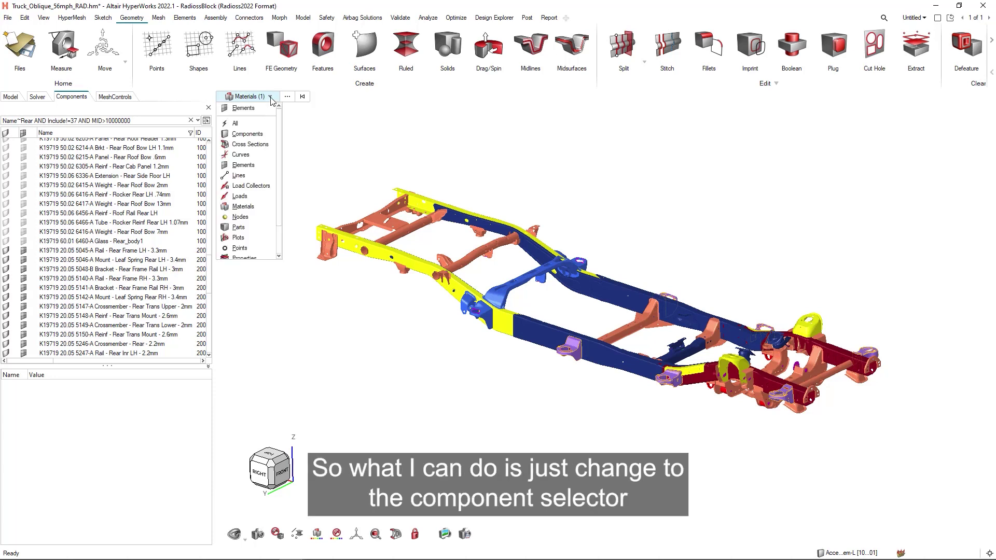
click(245, 137)
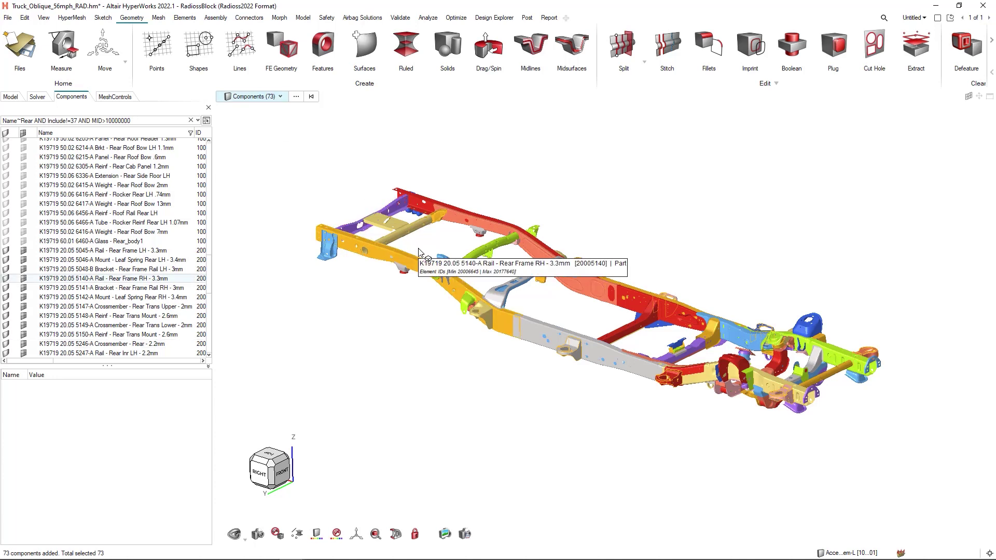
- Select the red and blue brackets' elements, isolate them, and fit both mounts in view
key(h)
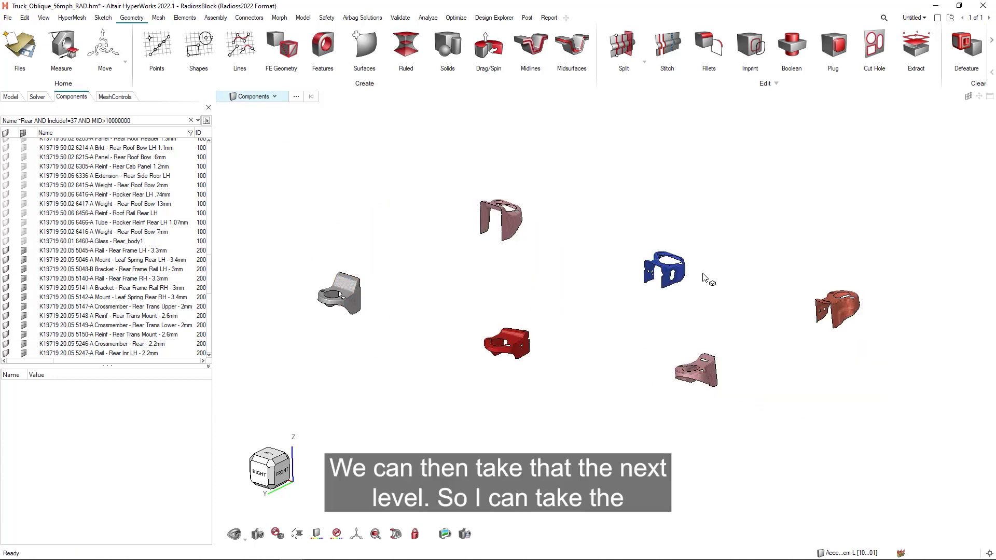
click(521, 353)
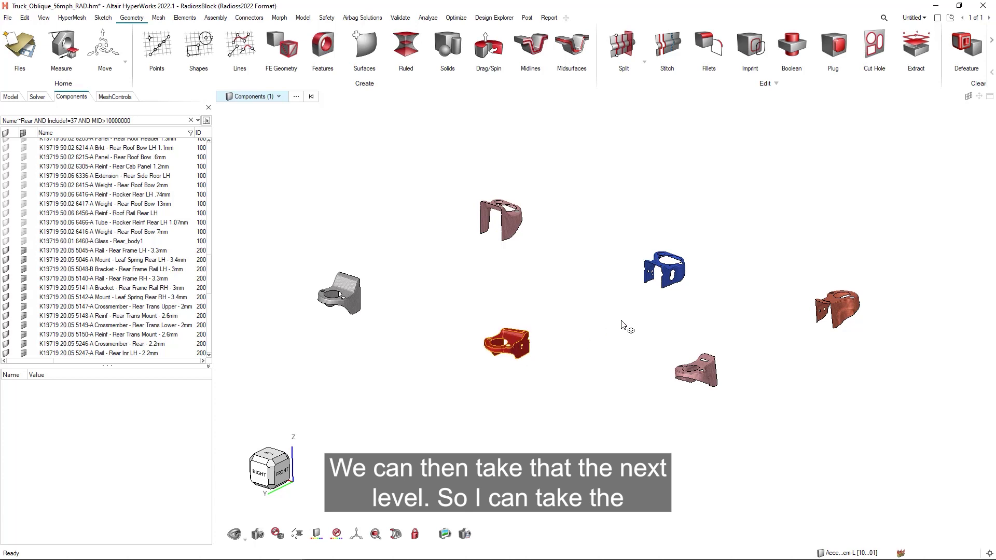
click(666, 281)
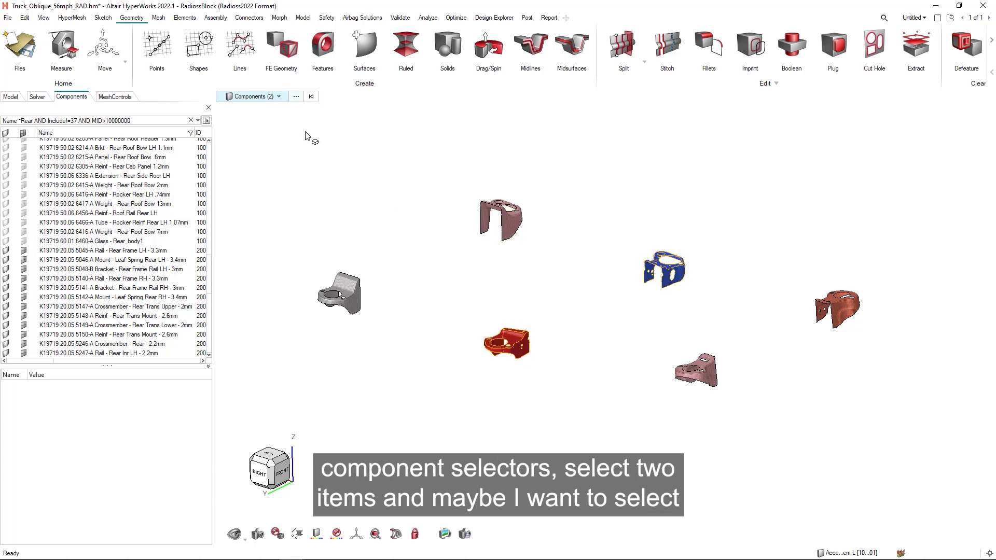
click(278, 96)
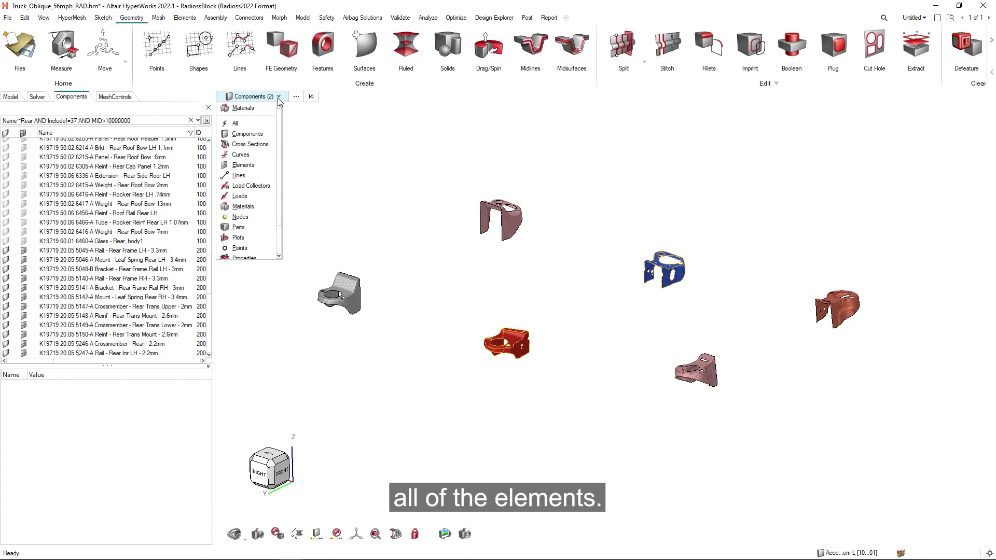
click(244, 165)
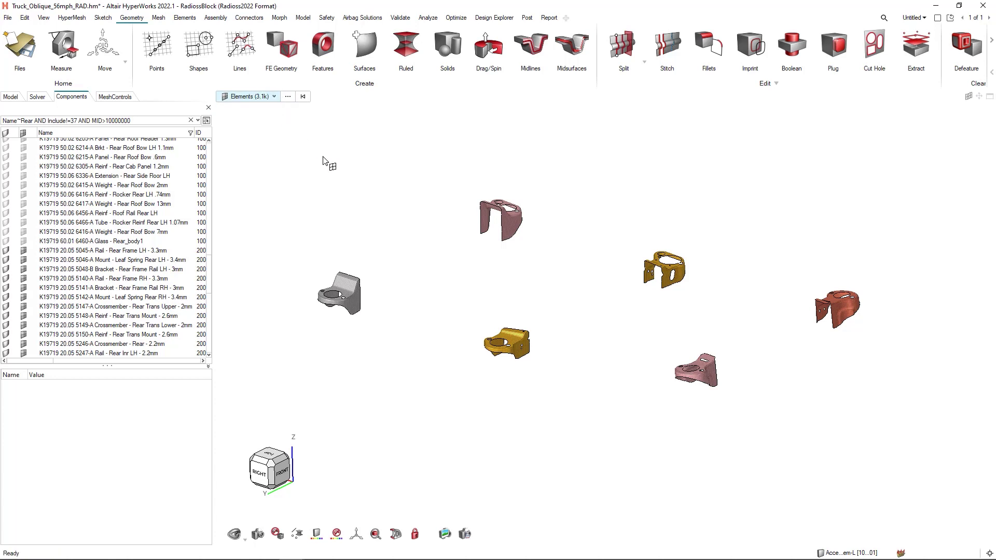
key(i)
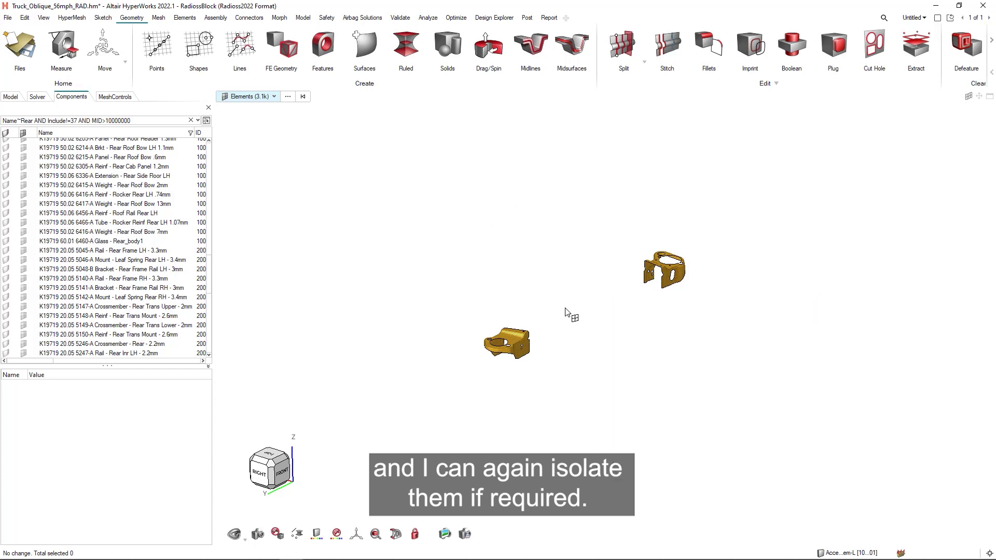
middle_click(571, 315)
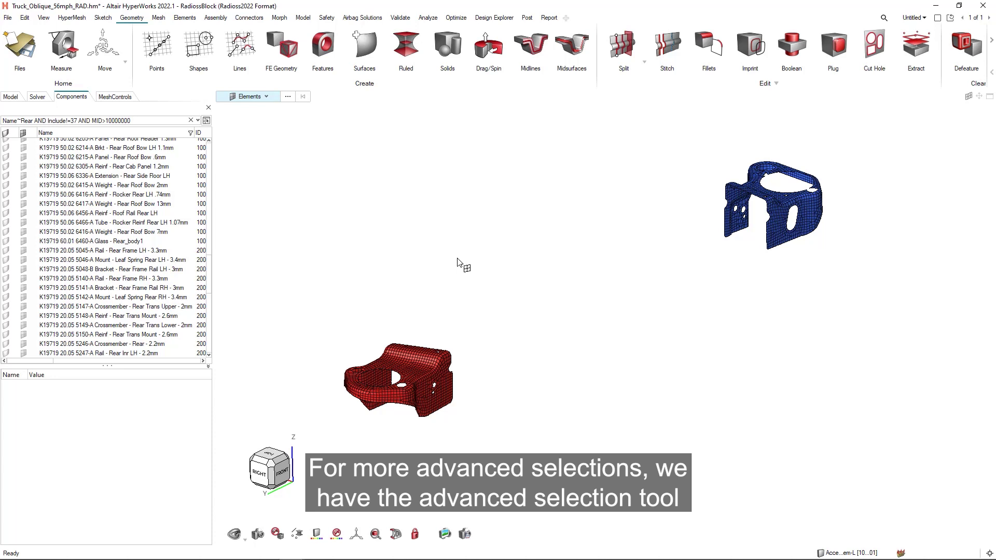
- Select all SHELL3N triangles using Advanced Selection's By Config mode
key(space)
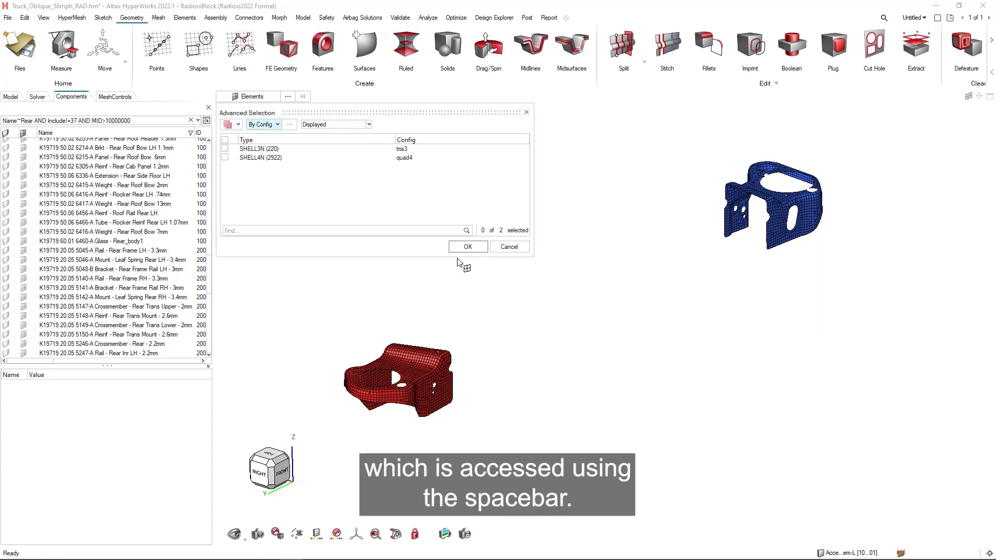
click(269, 126)
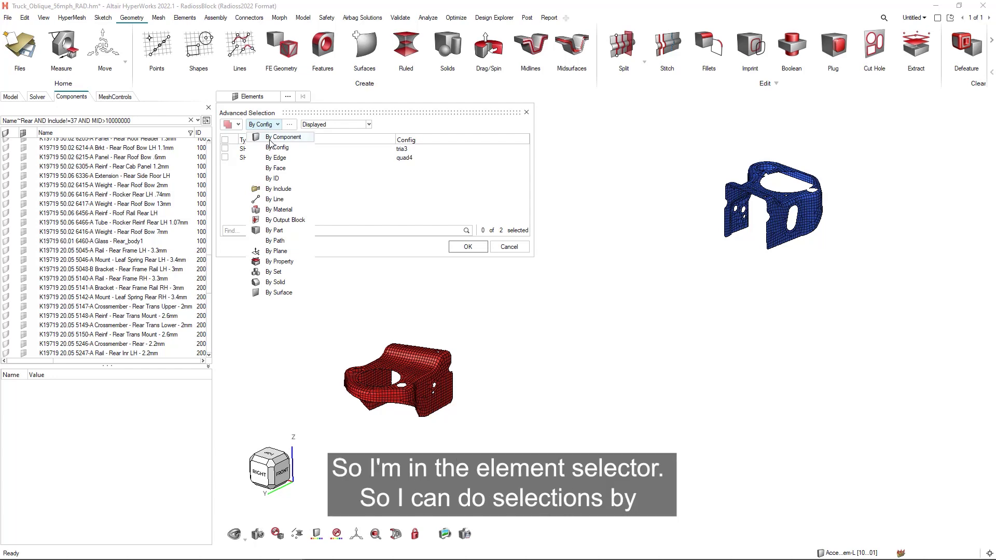
click(272, 137)
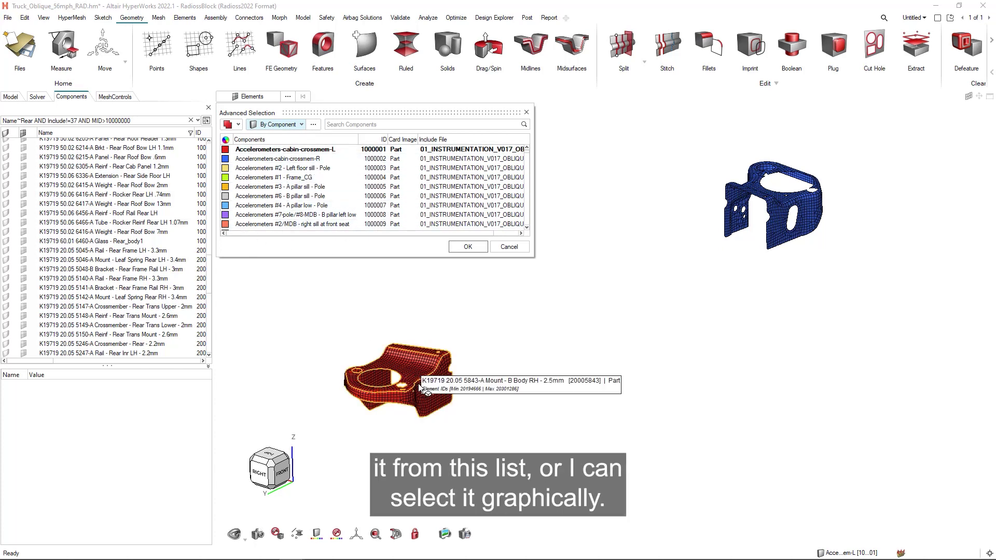
click(294, 124)
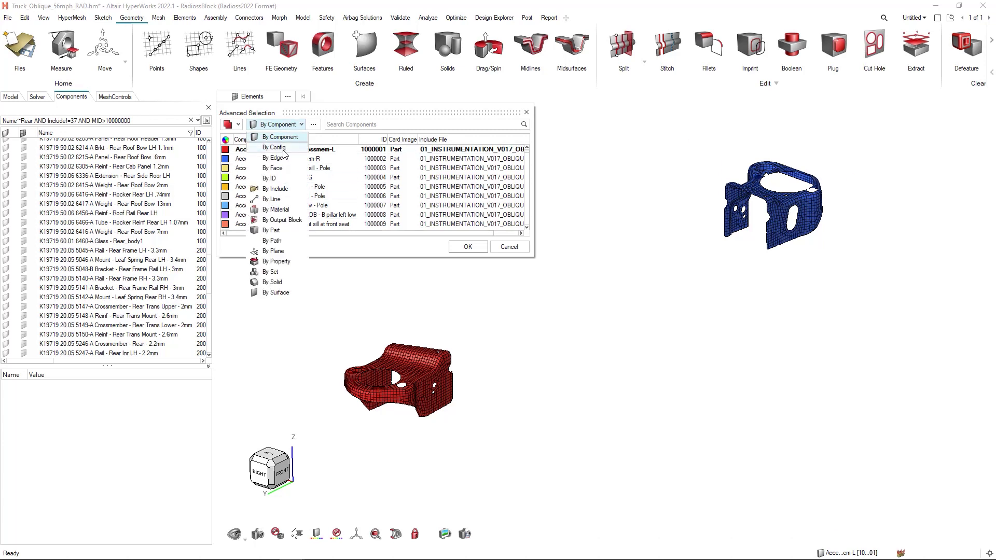
click(284, 148)
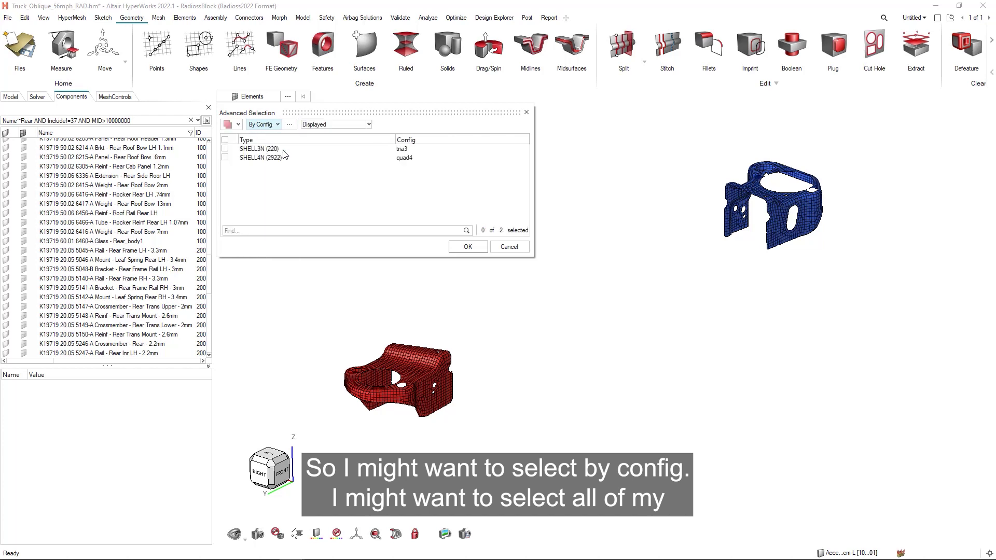
click(227, 149)
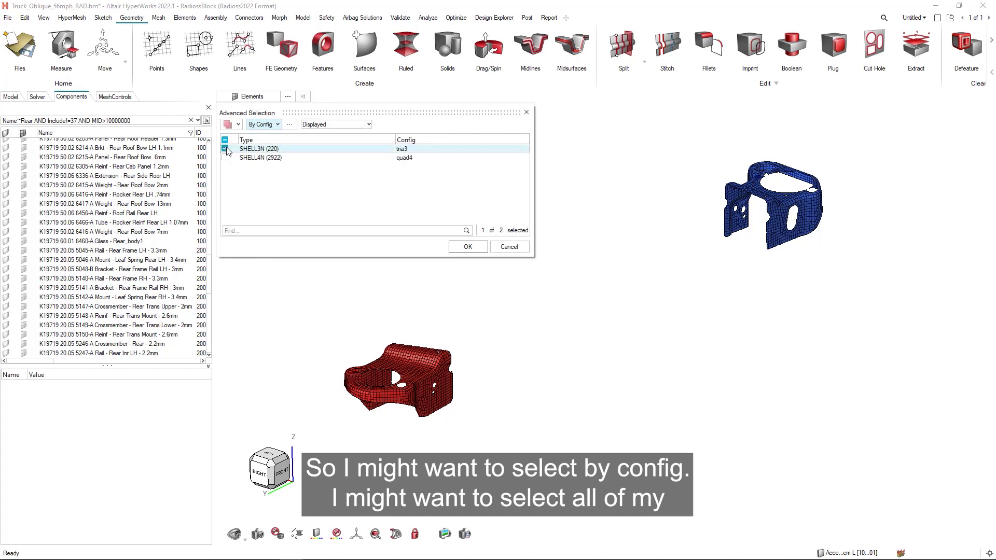
click(468, 247)
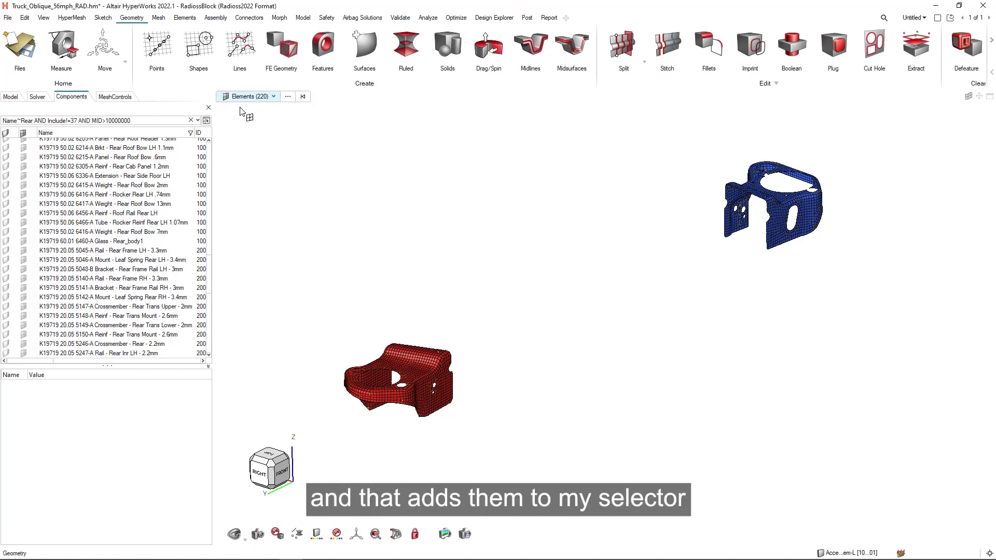
- Grow the red mount's triangle selection to about 1.2k adjacent elements, then clear it
middle_drag(352, 227, 418, 341)
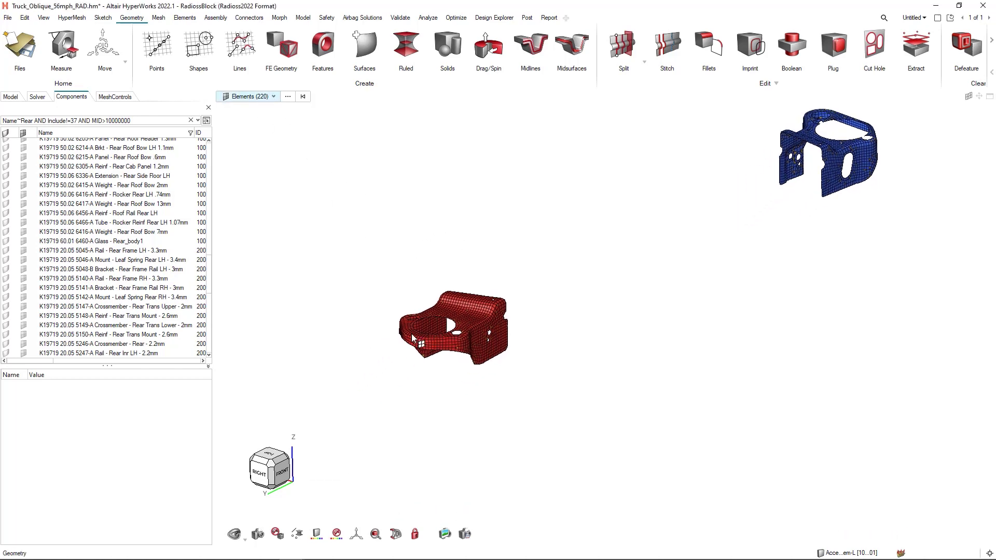
scroll(444, 340, up, 5)
right_click(411, 154)
mouse_move(467, 185)
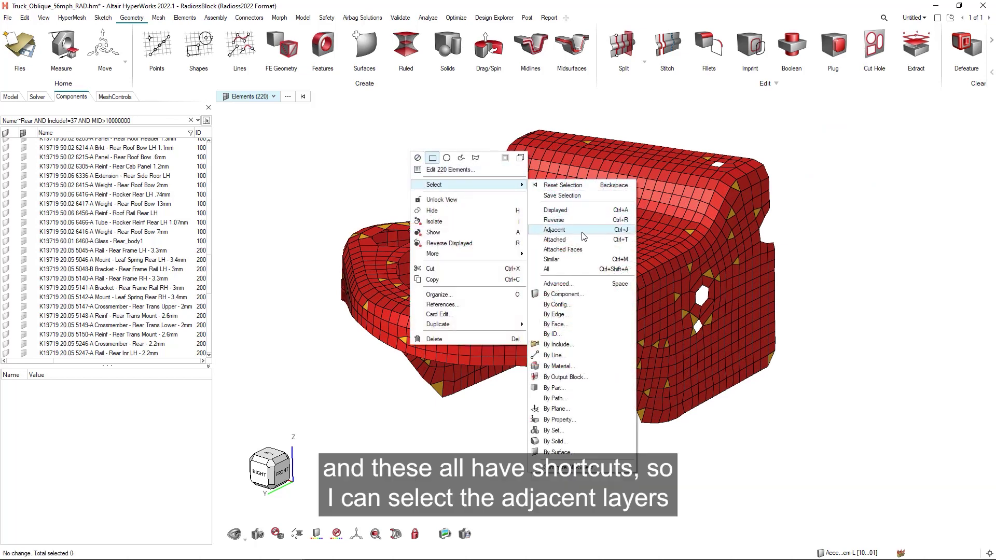
click(583, 236)
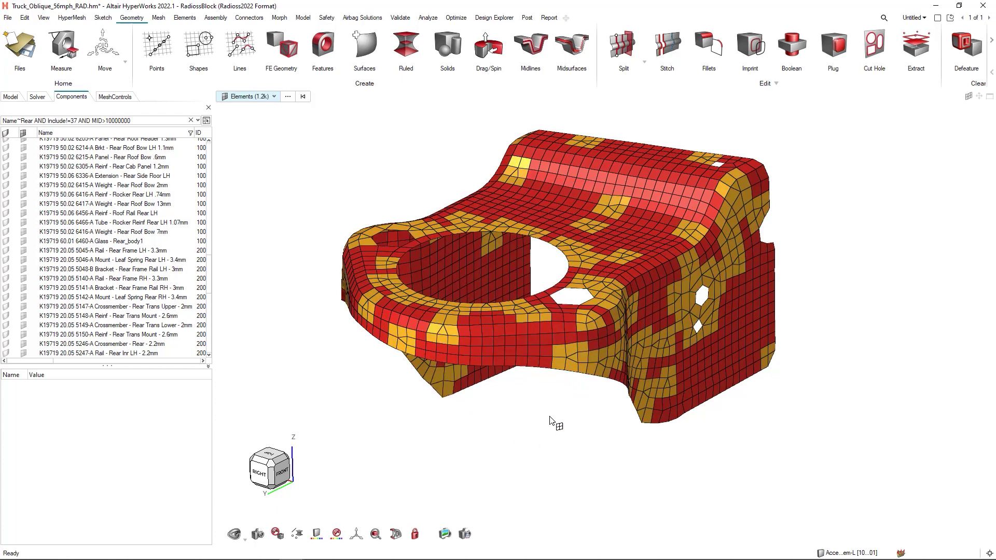
key(Escape)
- Switch Advanced Selection to By Edge mode
click(287, 97)
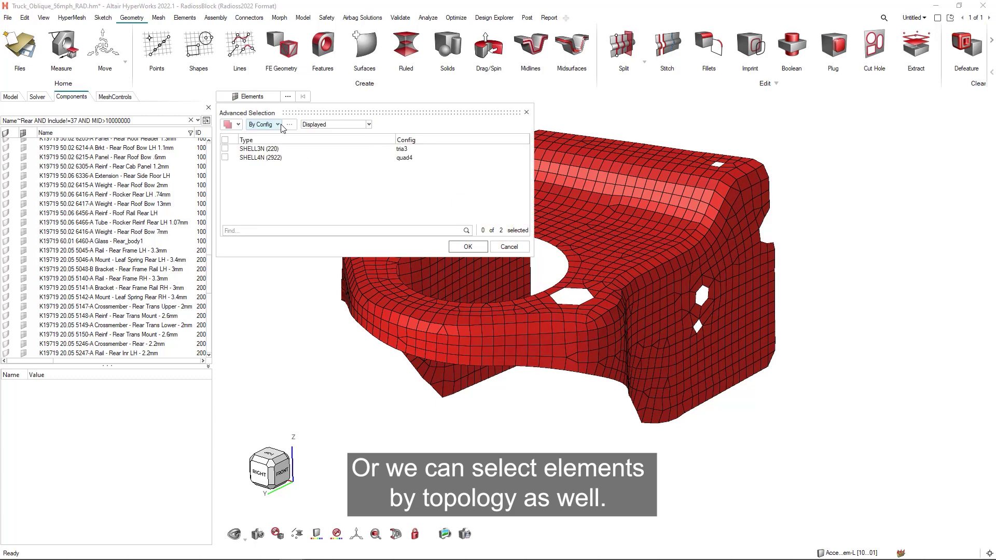
click(263, 124)
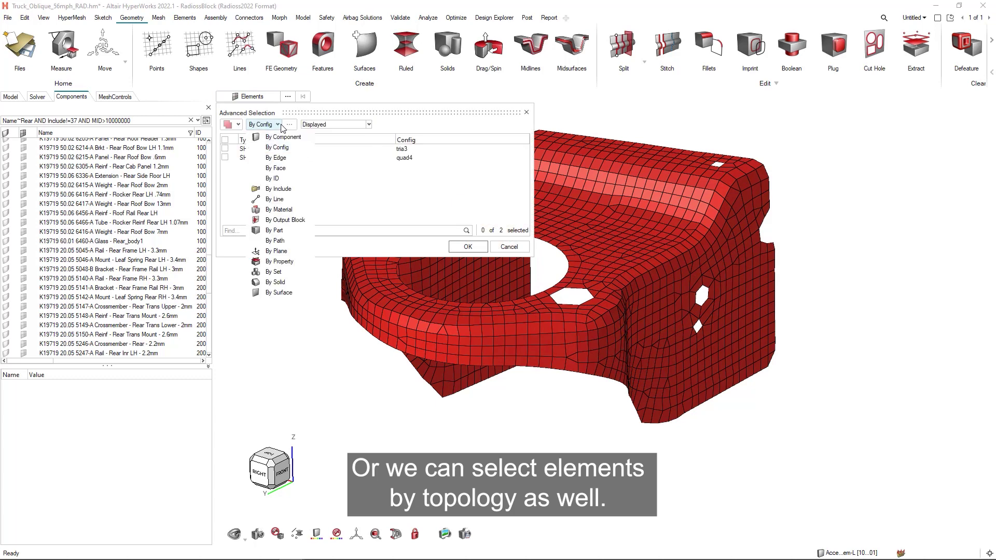
click(274, 158)
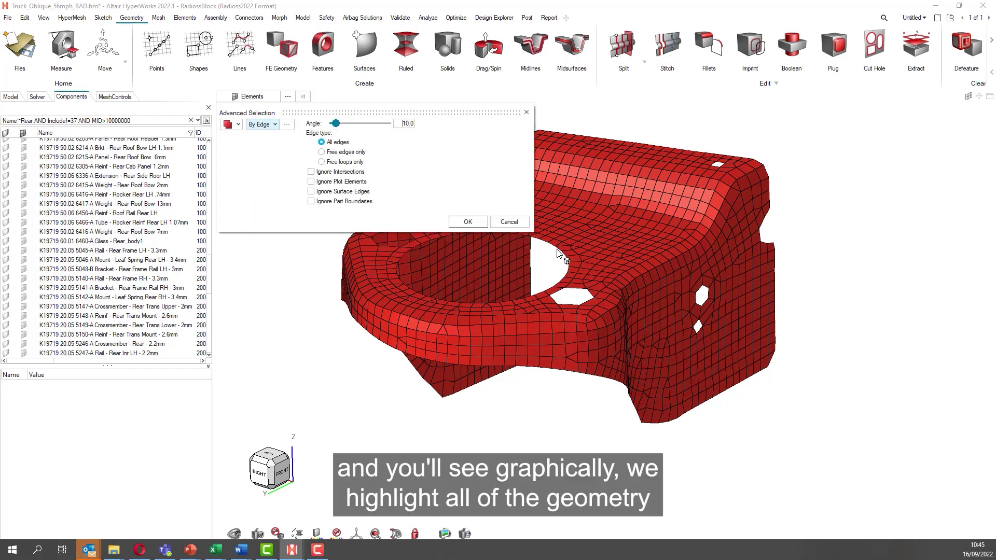
- Pick the elements along the red mount's lower edge, then a single element from the rear
ctrl+right_drag(497, 292, 652, 292)
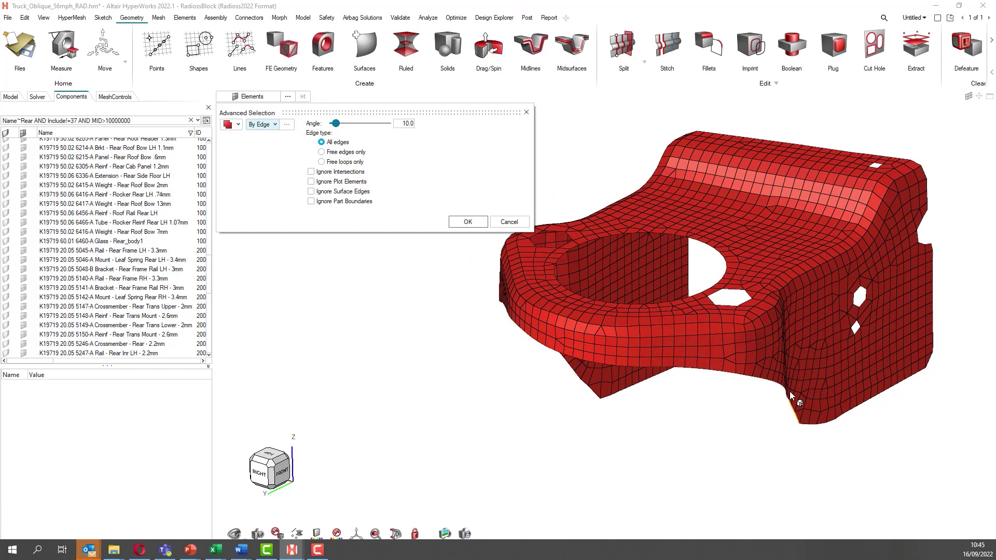
click(620, 386)
right_drag(621, 387, 394, 379)
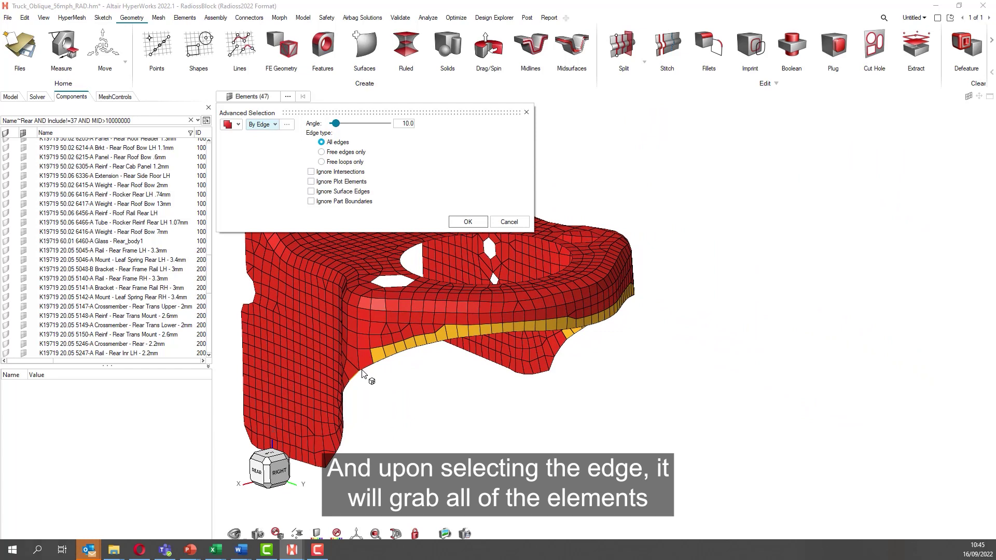
click(366, 372)
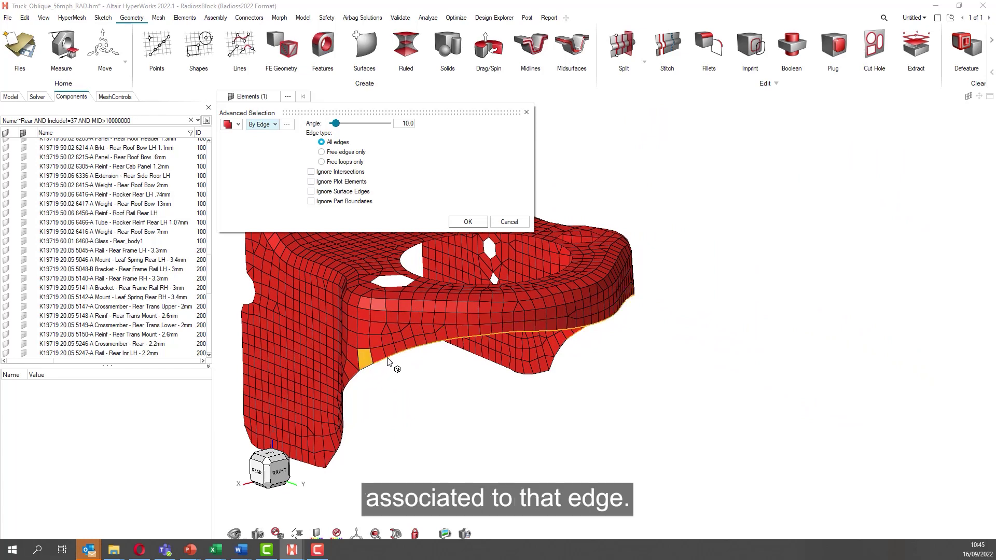